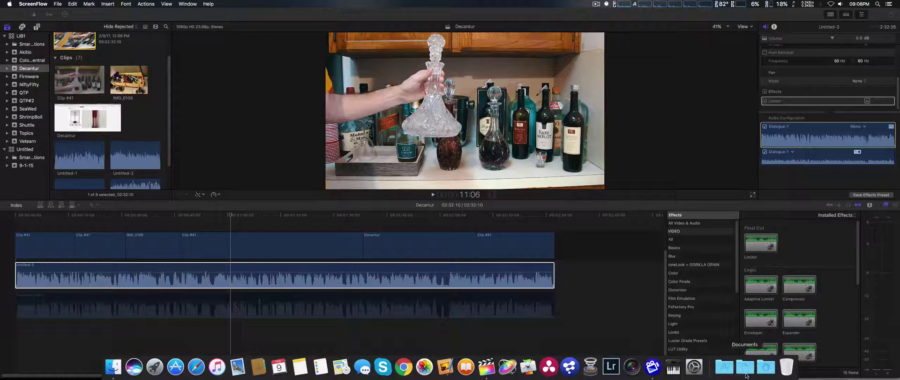
- Launch Levelator from the Applications stack in the Dock
click(727, 371)
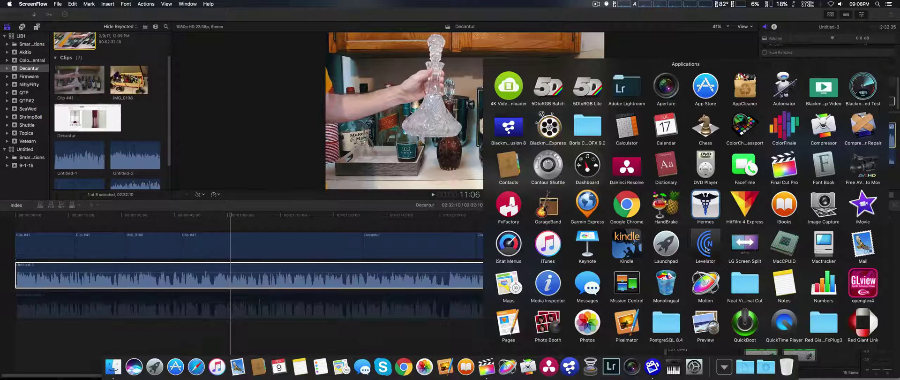
click(705, 249)
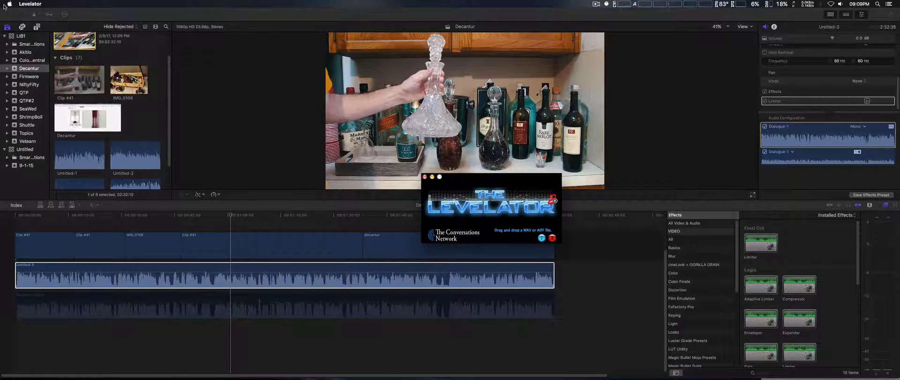
- Quit Levelator from its app menu to bring the Decantur project back to the front
click(29, 3)
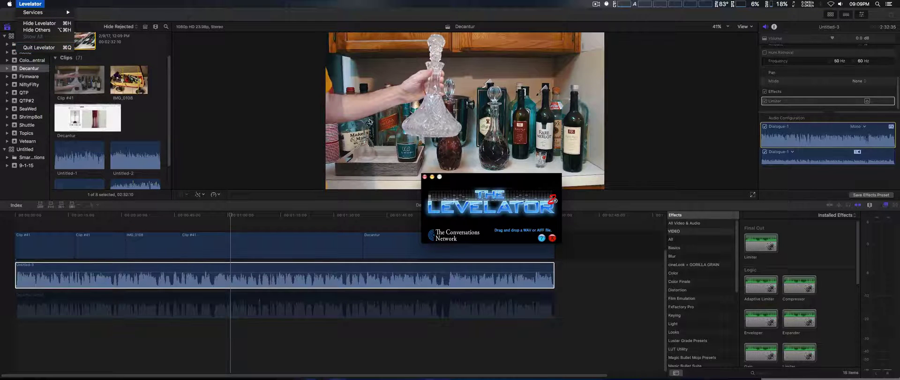
click(524, 182)
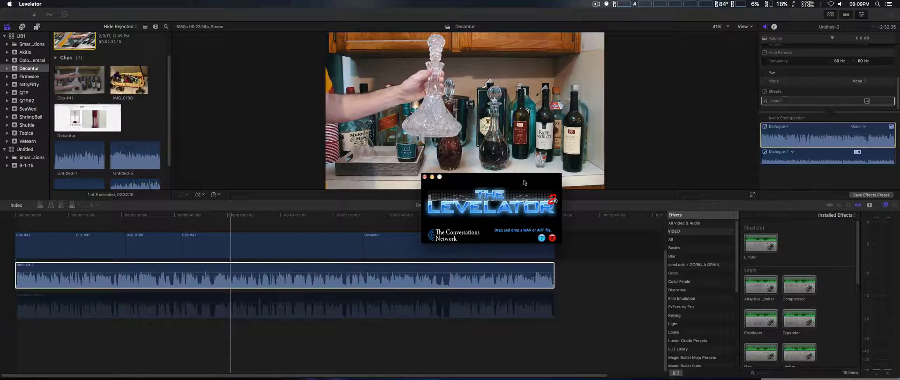
click(28, 4)
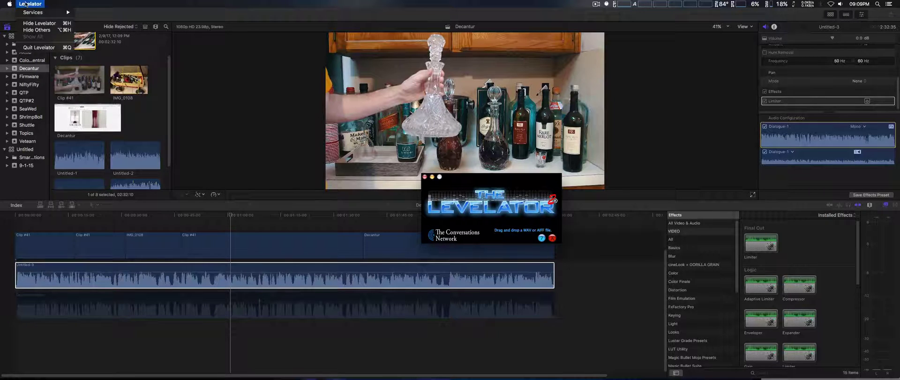
click(44, 47)
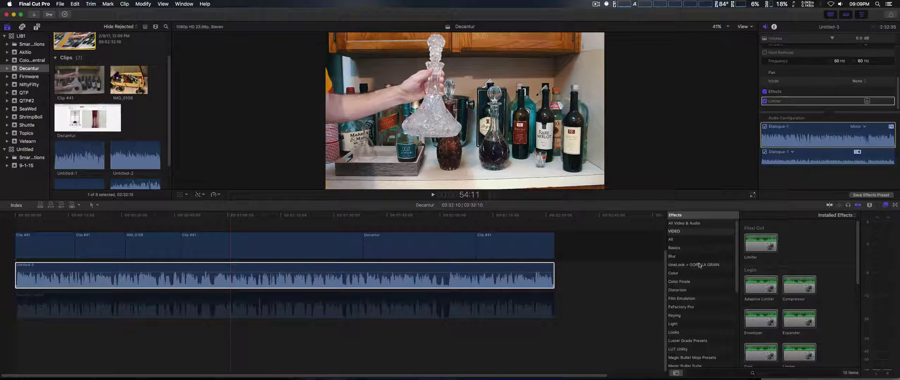
- Scroll through the Logic audio effects, then select the Untitled-3 dialogue clip in the timeline
scroll(700, 263, down, 5)
scroll(701, 264, up, 6)
scroll(860, 261, down, 2)
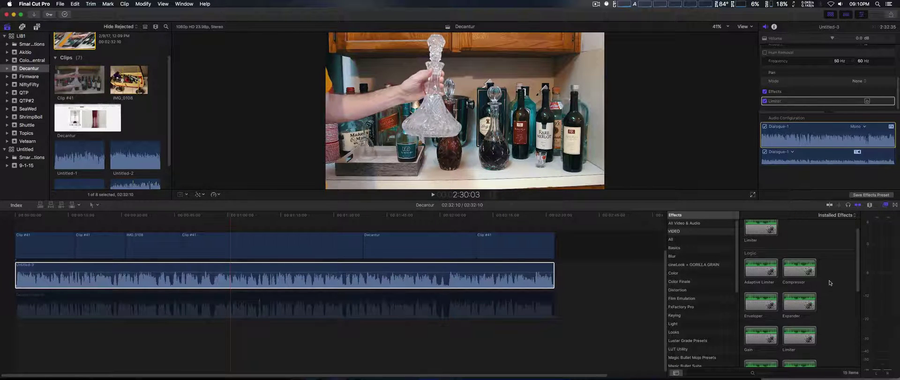
scroll(856, 275, down, 2)
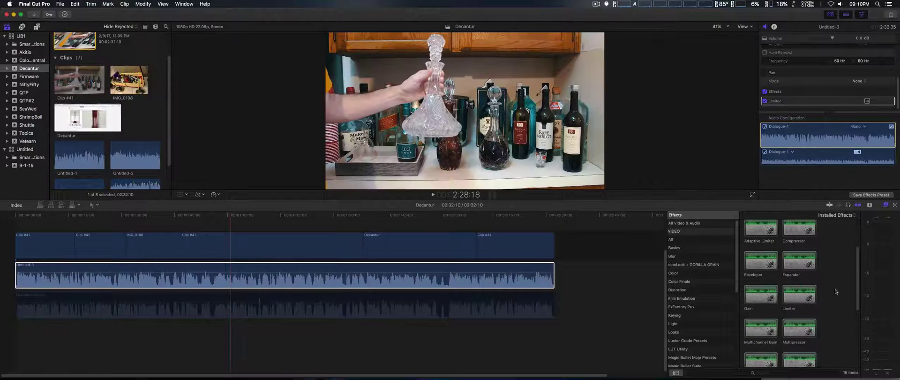
scroll(836, 288, up, 2)
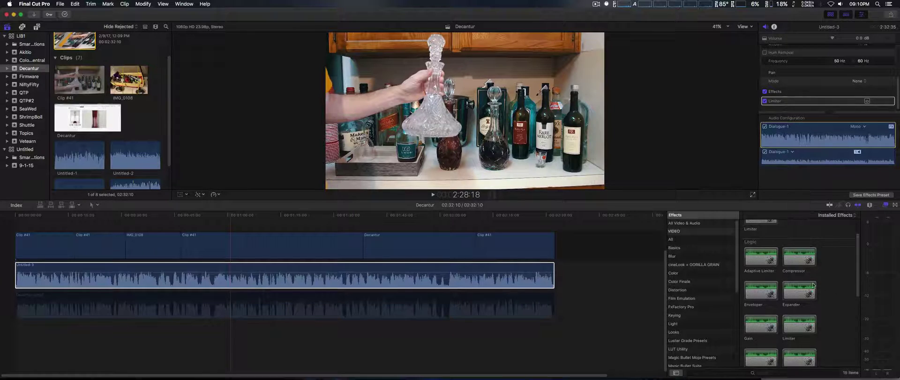
click(522, 284)
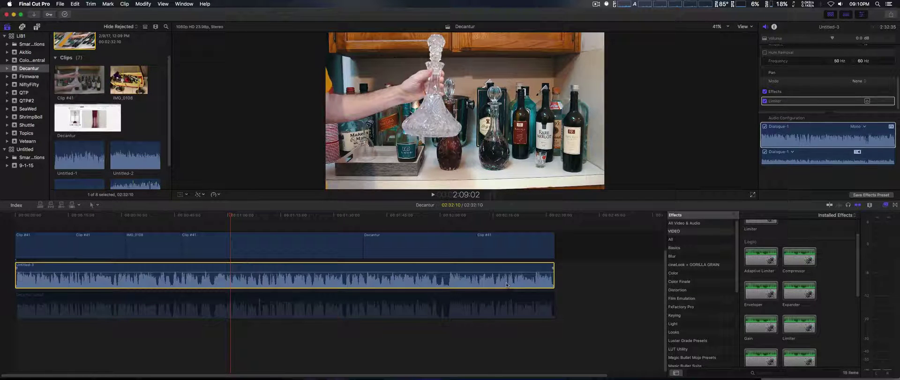
click(502, 313)
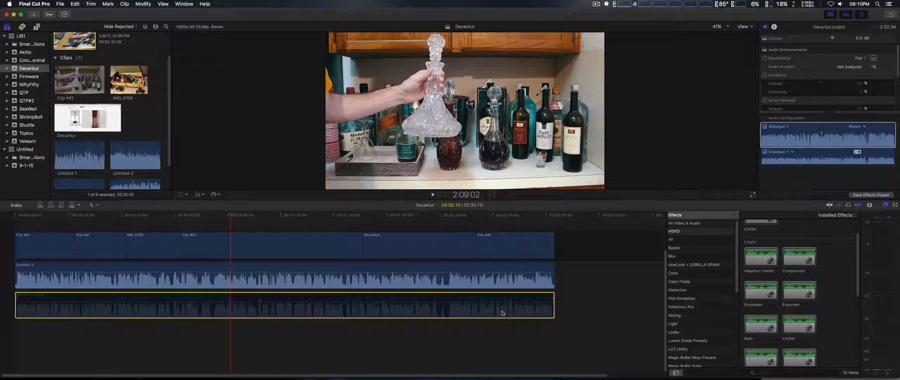
click(429, 286)
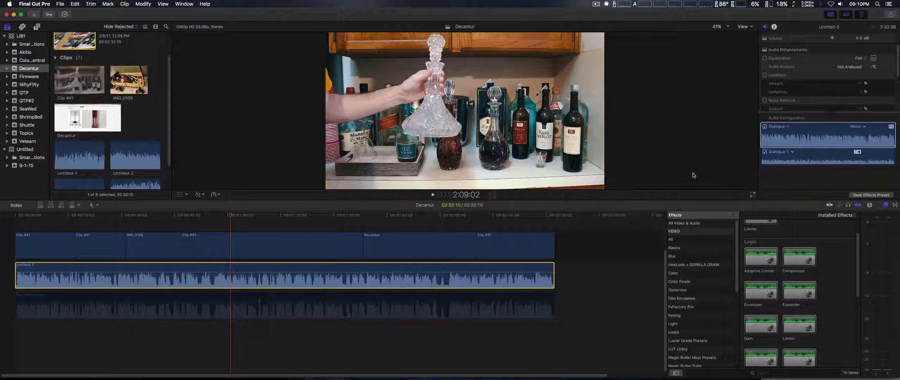
click(800, 59)
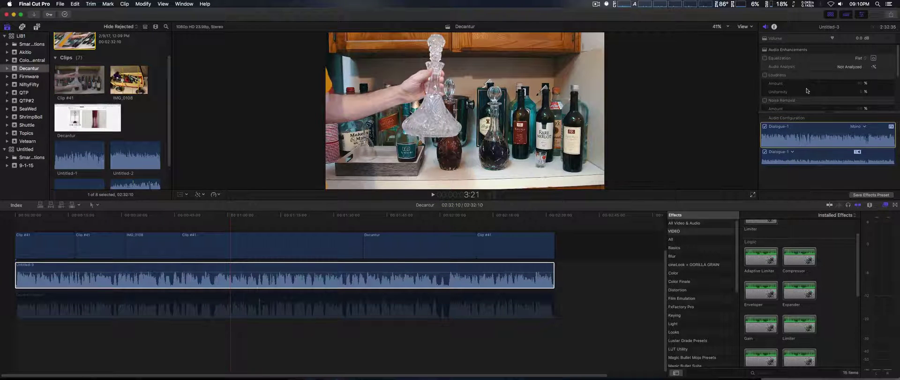
scroll(807, 90, down, 3)
scroll(807, 89, down, 3)
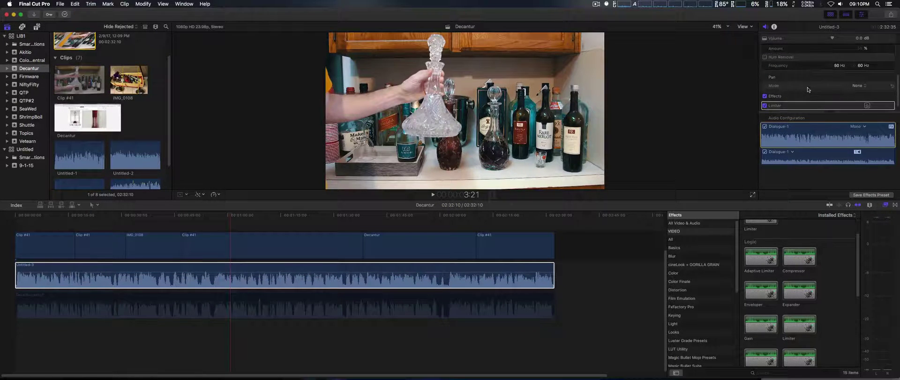
- Open the Untitled-3 Limiter settings window, move it over the timeline, and leave Softknee enabled
click(867, 101)
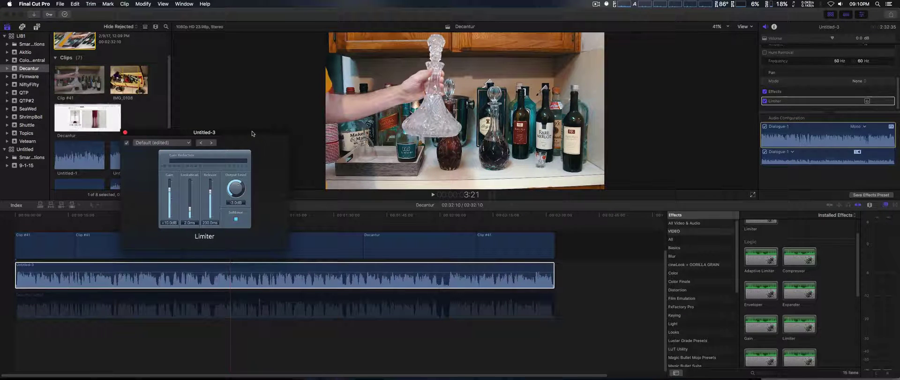
drag(262, 136, 591, 178)
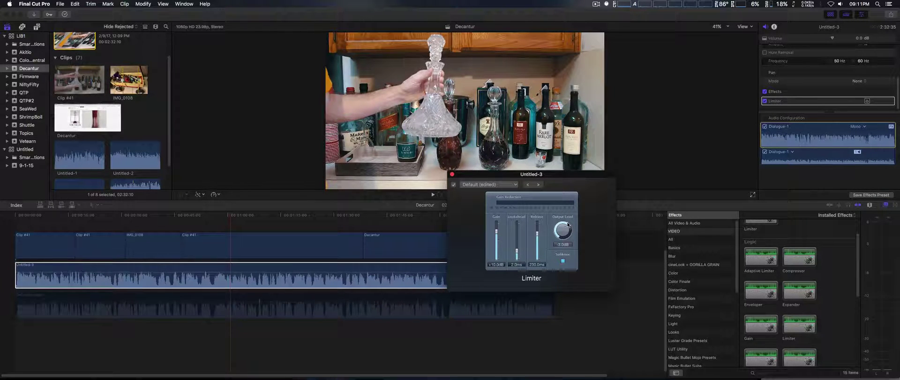
click(563, 261)
click(564, 261)
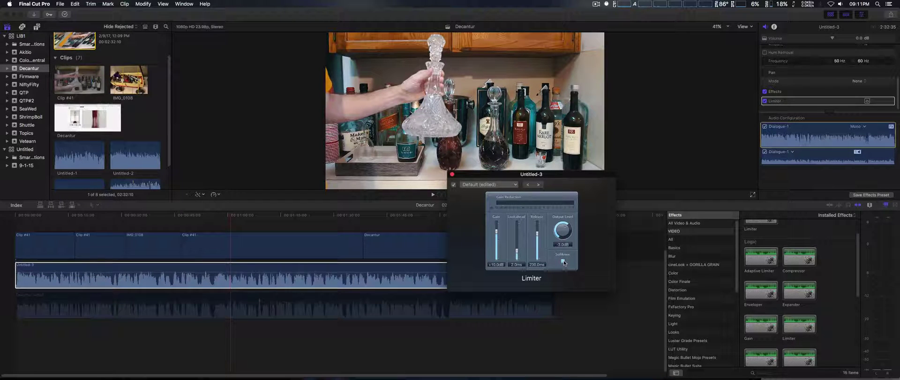
click(563, 261)
click(562, 261)
- Set the Limiter output level to -3.7 dB and close its settings window
drag(568, 176, 601, 201)
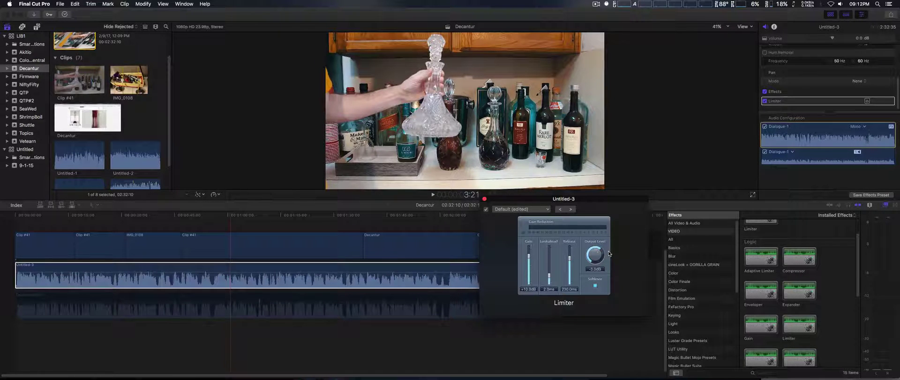
mouse_move(594, 254)
mouse_down()
mouse_move(587, 247)
mouse_move(584, 256)
mouse_up()
drag(581, 255, 585, 258)
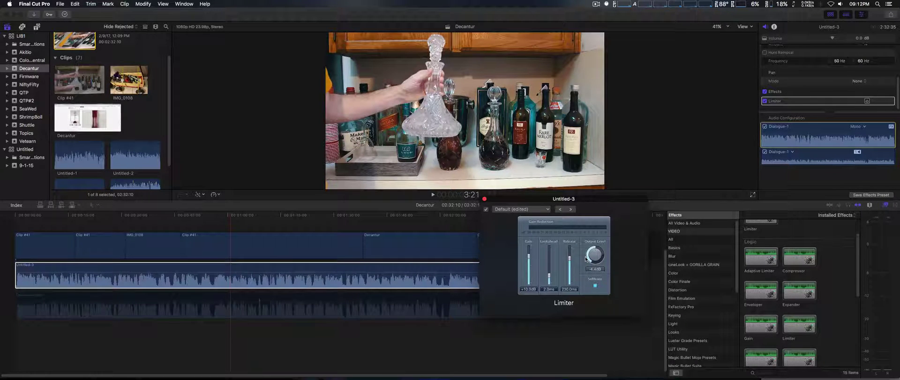
drag(586, 258, 585, 252)
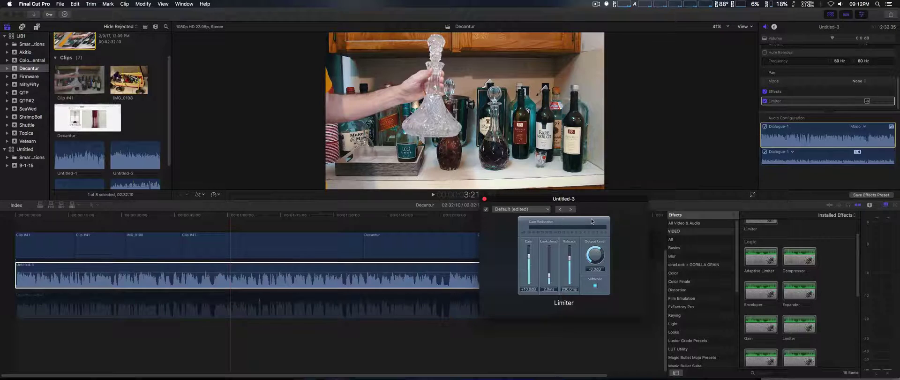
click(484, 200)
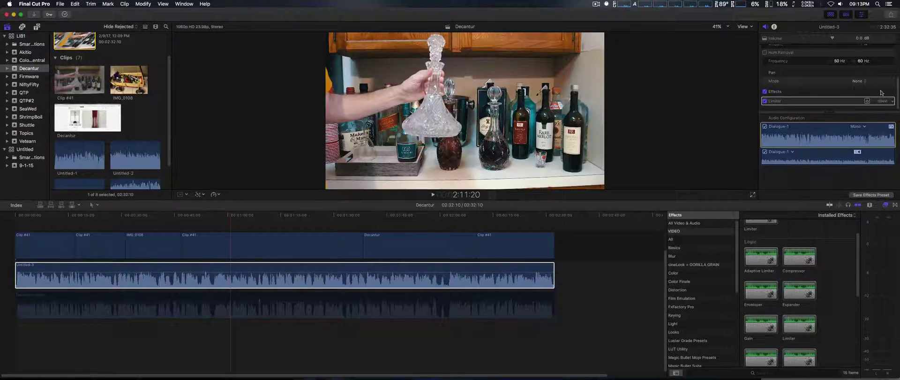
- Set the Untitled-3 clip's equalization to Bass Boost and begin saving an audio effects preset
click(867, 101)
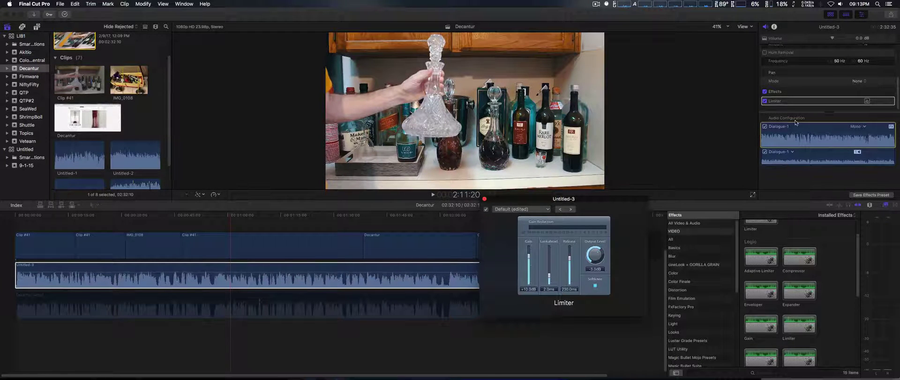
click(484, 199)
scroll(795, 74, up, 1)
scroll(795, 73, up, 4)
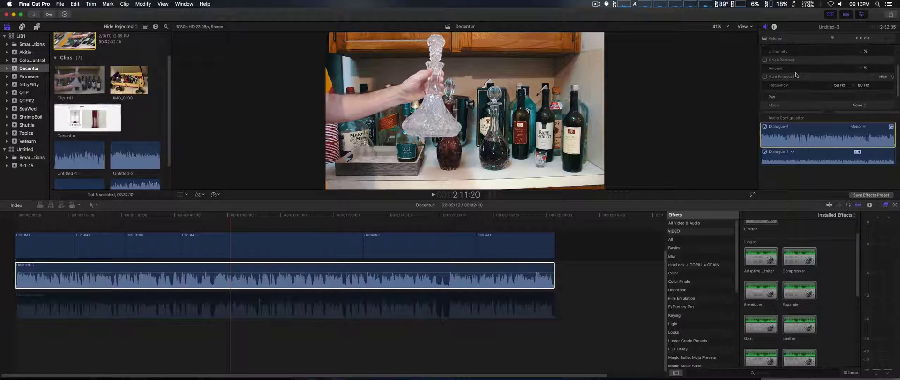
scroll(818, 79, up, 2)
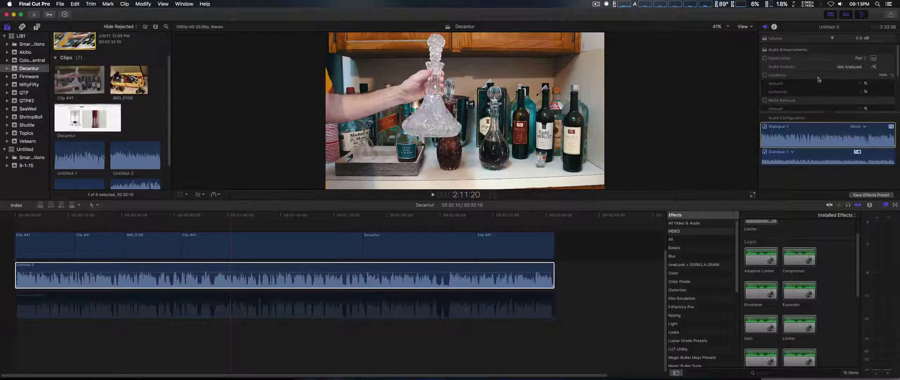
click(861, 58)
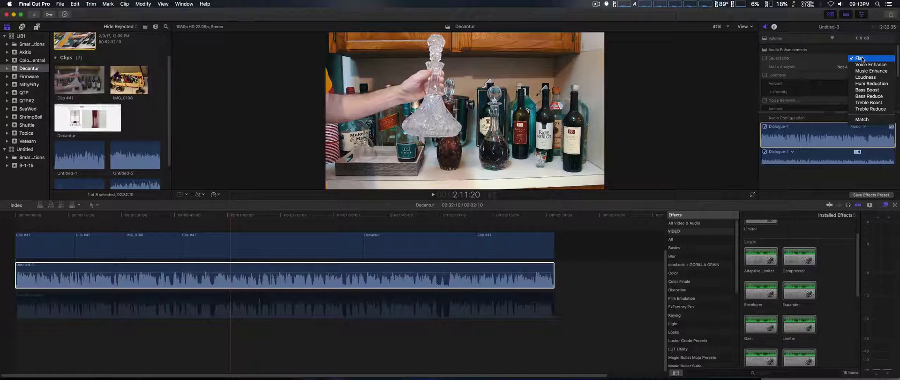
click(869, 90)
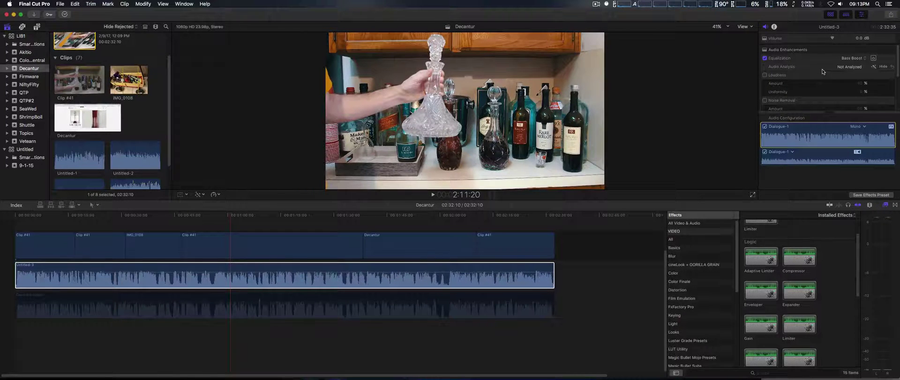
click(871, 194)
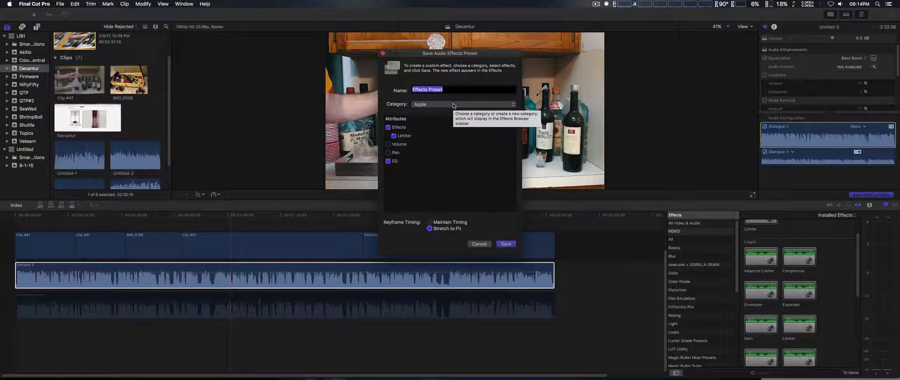
- Name the preset 'Normalize' and assign it to the Levels category
text(N)
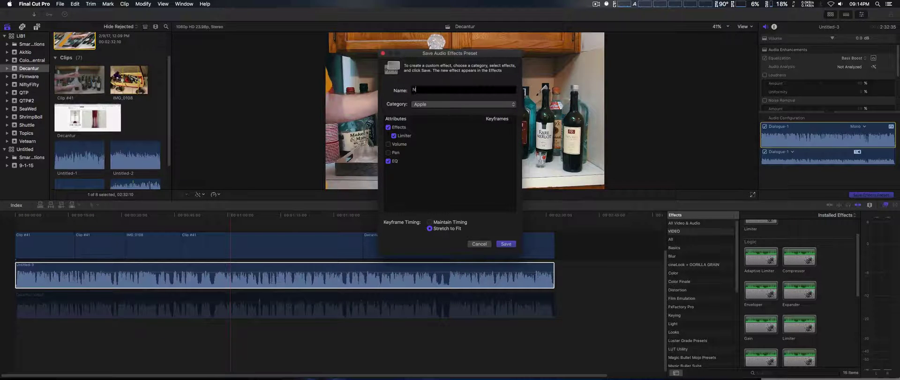
text(ormalize)
click(499, 105)
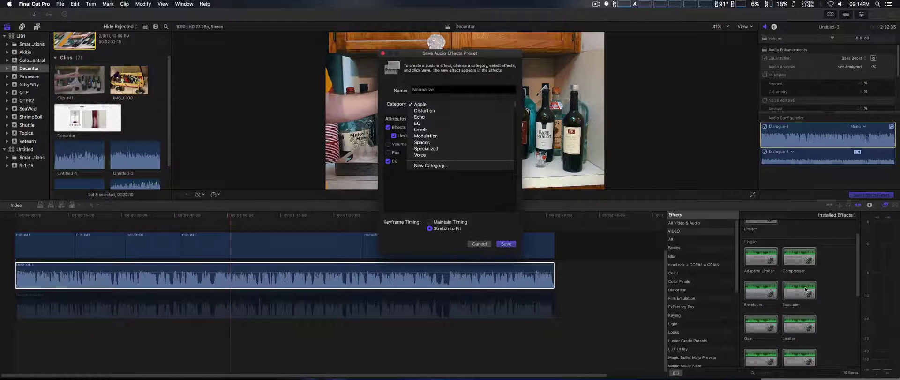
click(459, 132)
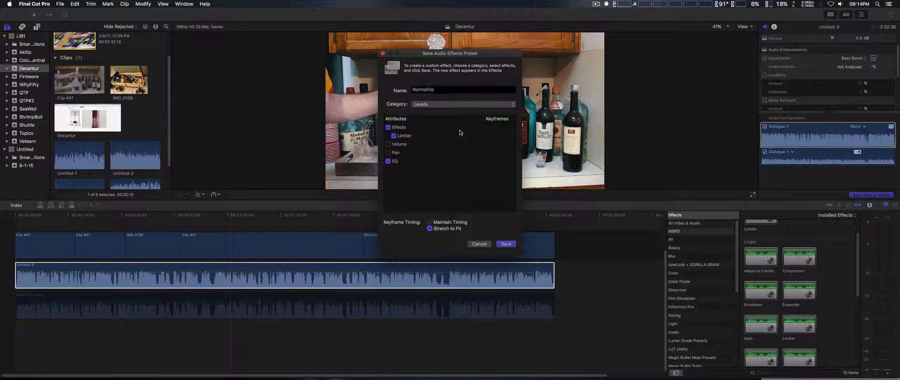
- Save the Normalize preset, preview it in the Effects browser, and reselect the Untitled-3 clip
click(506, 244)
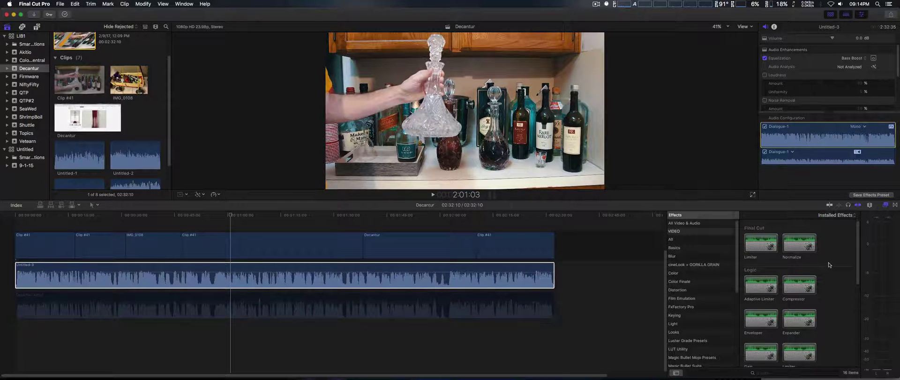
click(799, 245)
click(232, 217)
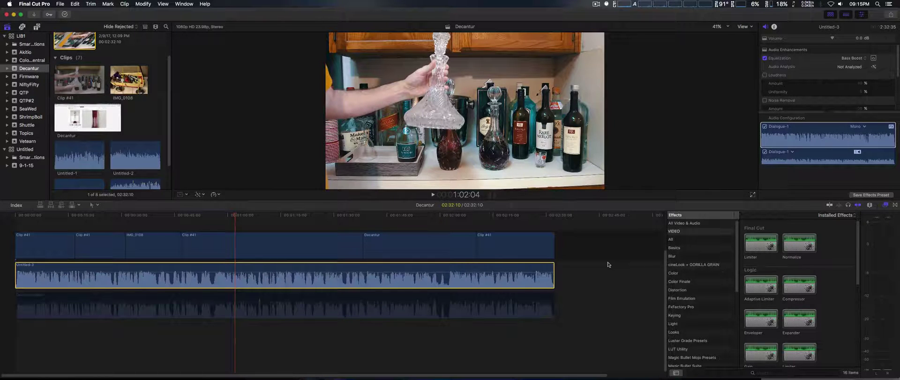
- Play back the processed dialogue, then disable Untitled-3 and select the Decantur.output clip
key(space)
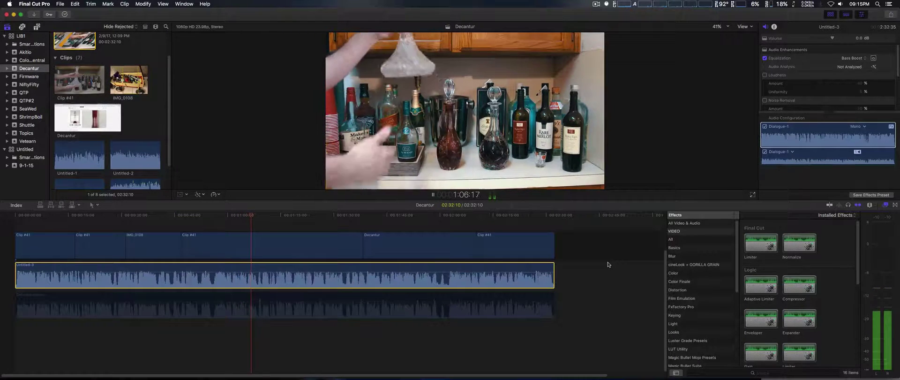
key(XF86AudioRaiseVolume)
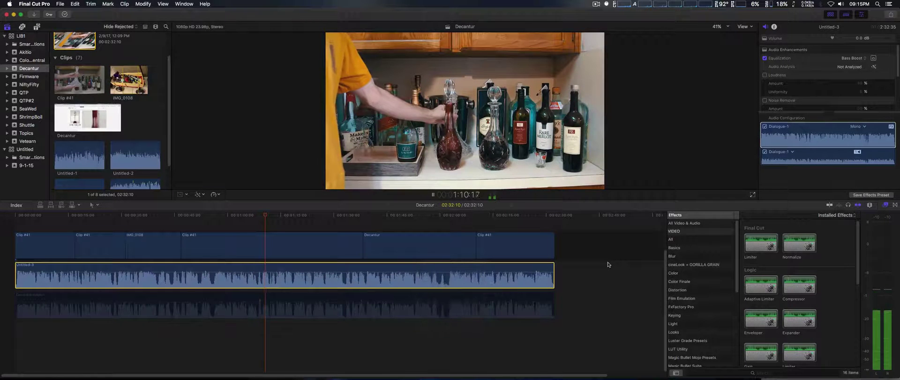
key(XF86AudioLowerVolume)
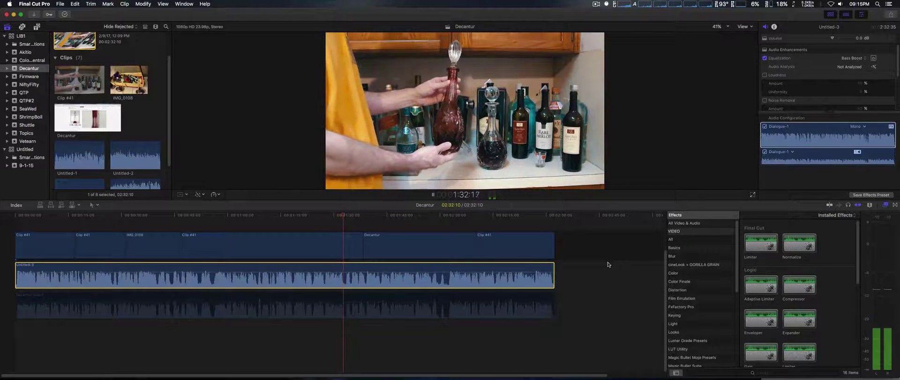
key(space)
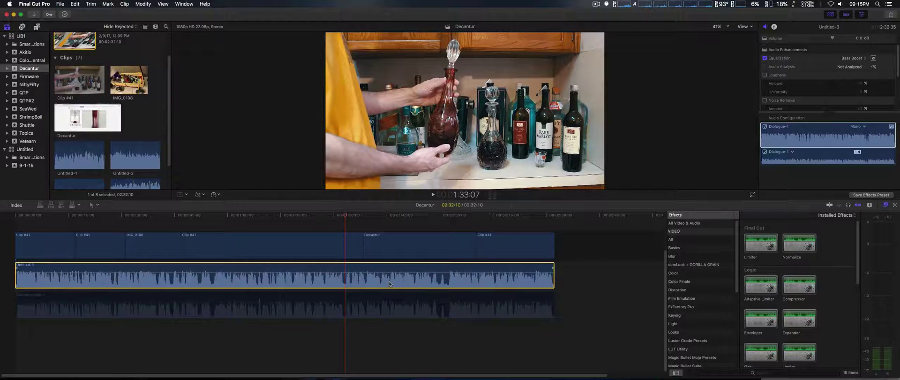
key(v)
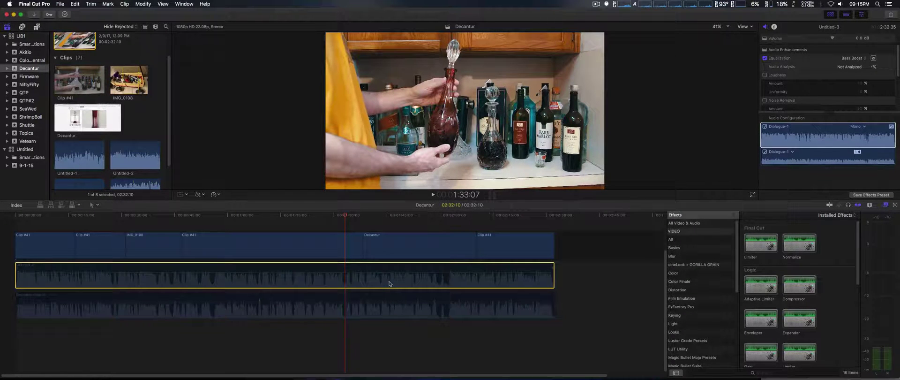
click(390, 309)
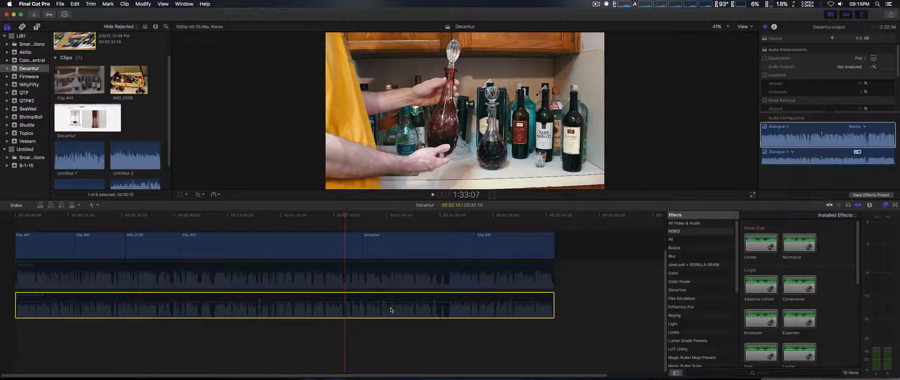
- Enable and play Decantur.output, disable it again, then select the Untitled-3 clip
key(v)
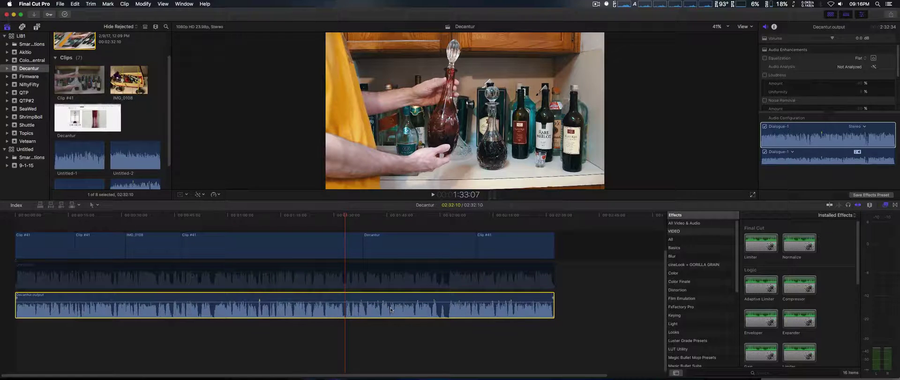
key(space)
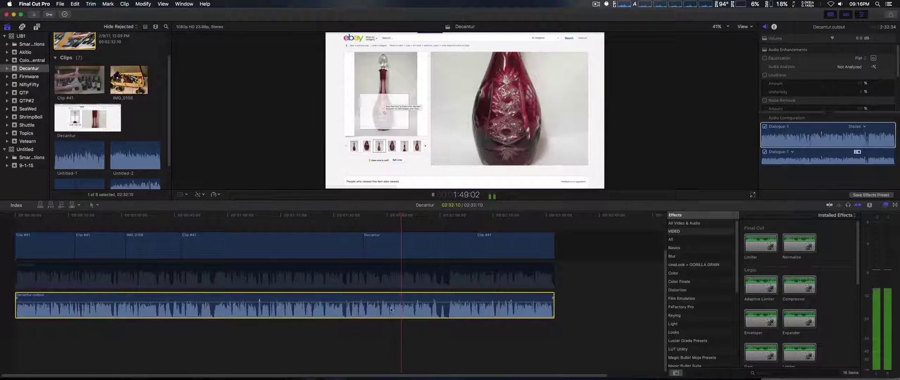
key(space)
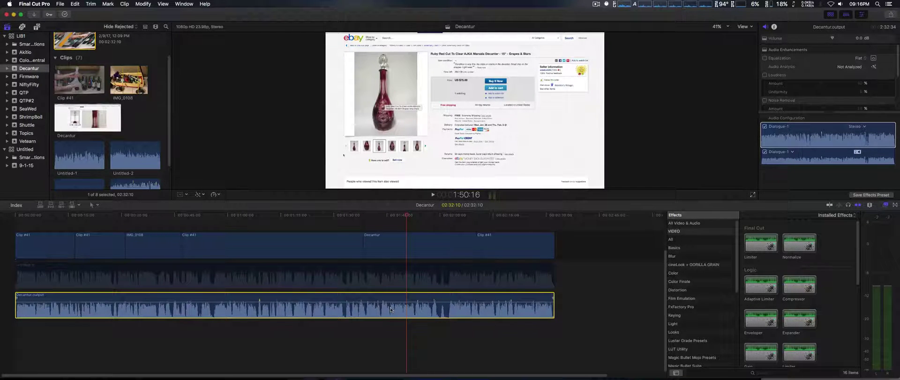
key(v)
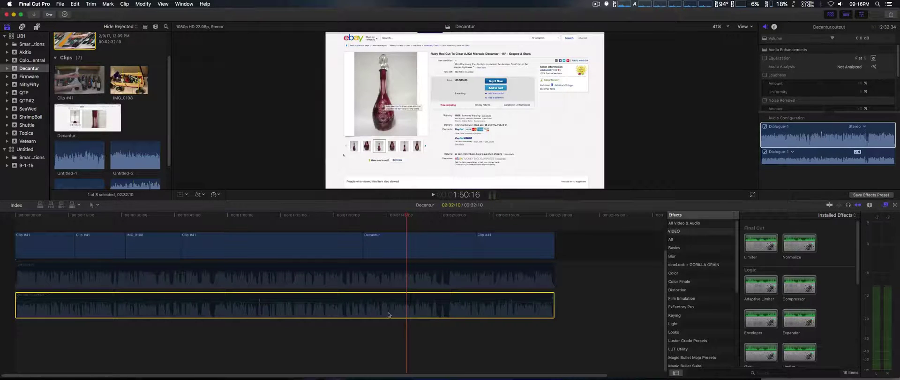
click(387, 284)
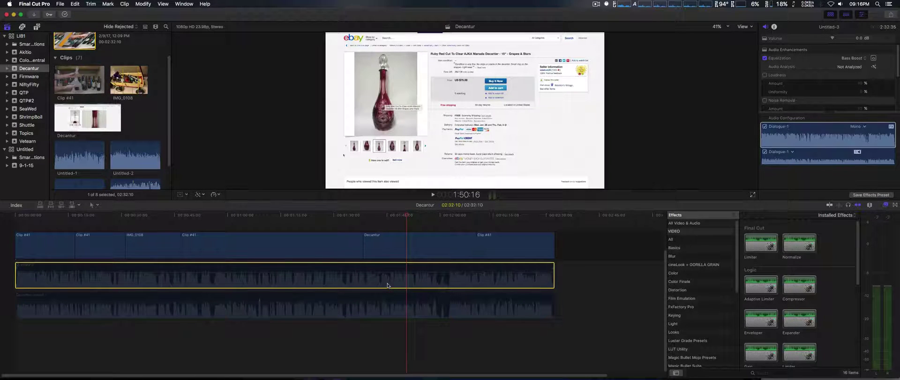
- Re-enable the Untitled-3 clip and reopen its Limiter window showing the 'Default (edited)' preset
key(v)
click(826, 158)
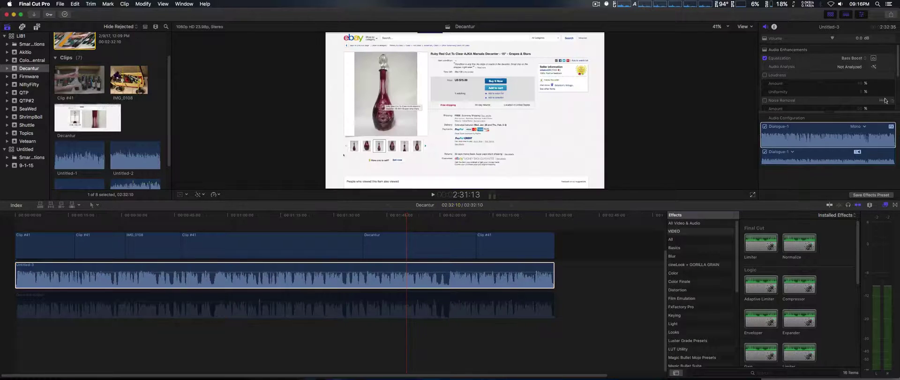
scroll(874, 88, down, 3)
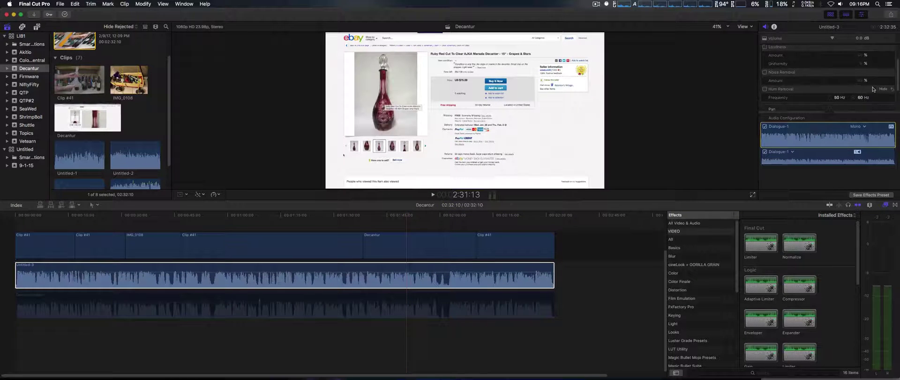
scroll(873, 89, down, 2)
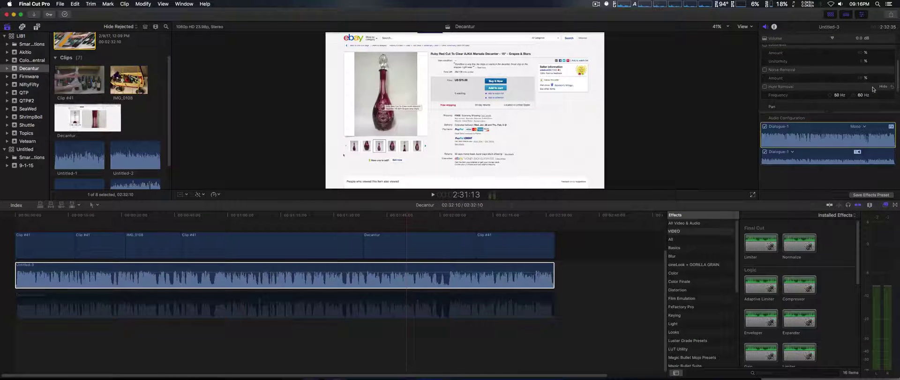
scroll(872, 89, down, 1)
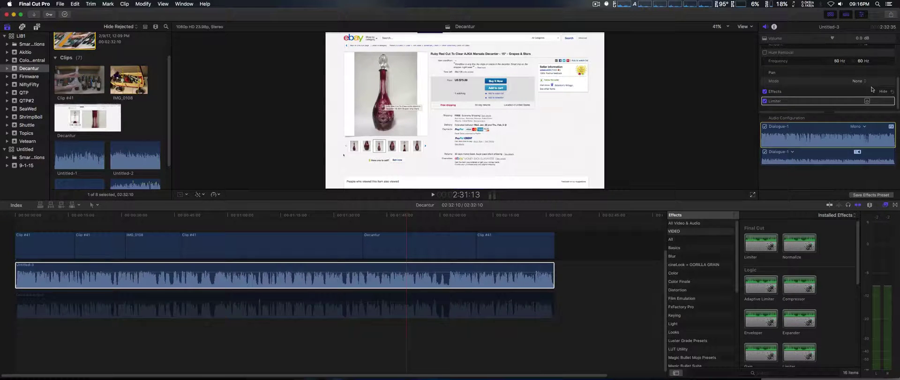
scroll(872, 89, up, 1)
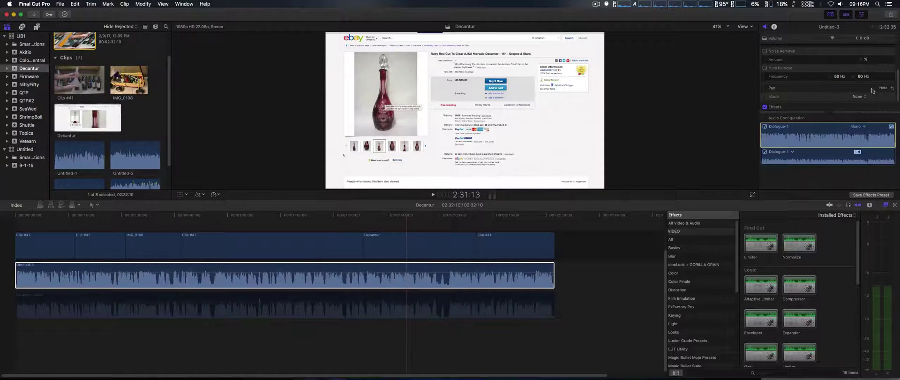
scroll(872, 91, down, 1)
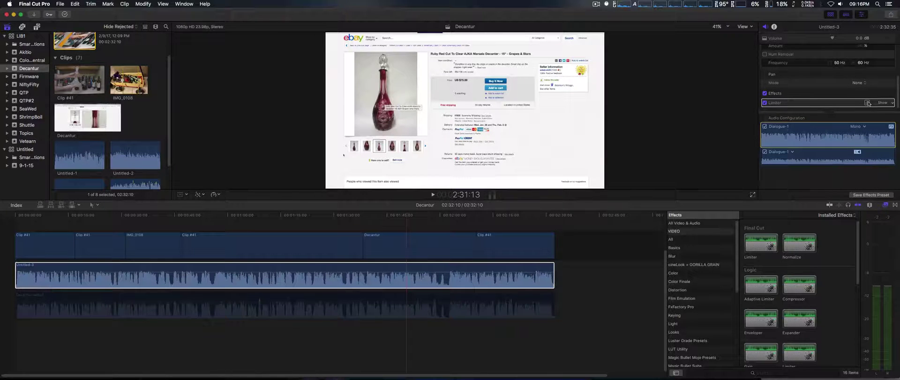
click(867, 103)
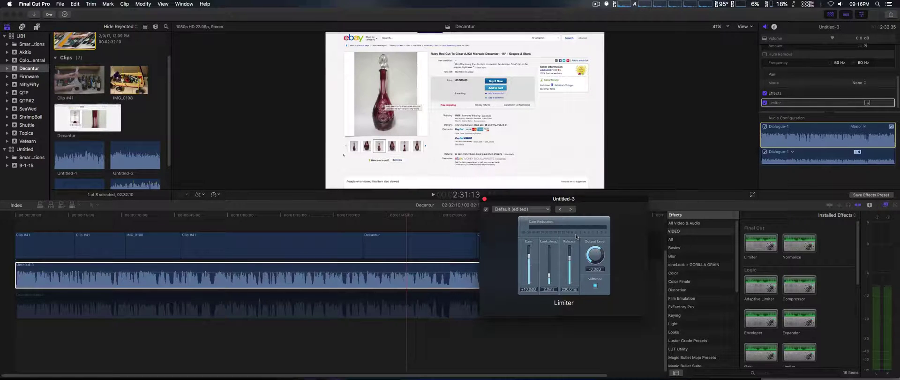
- Play Untitled-3 to hear the Limiter's effect, then close the Limiter window
key(space)
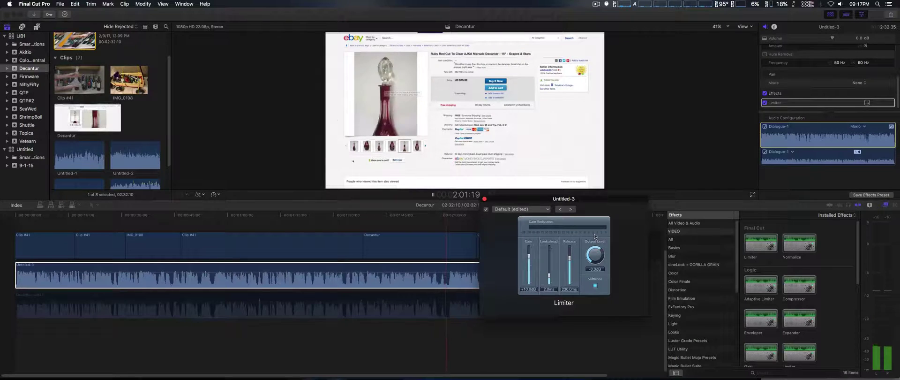
key(space)
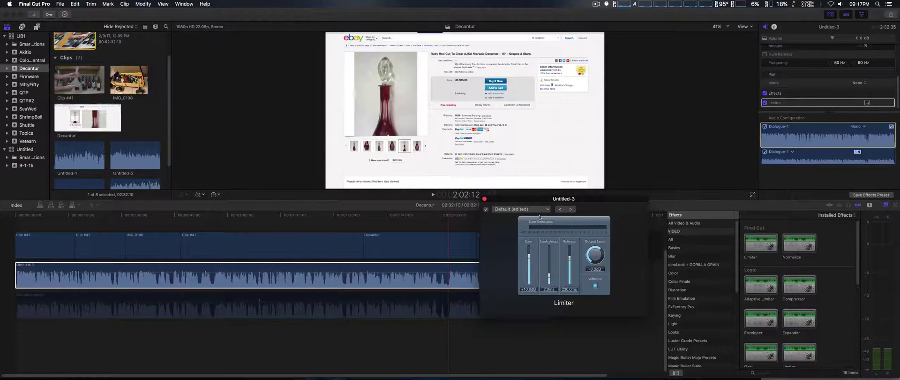
click(484, 199)
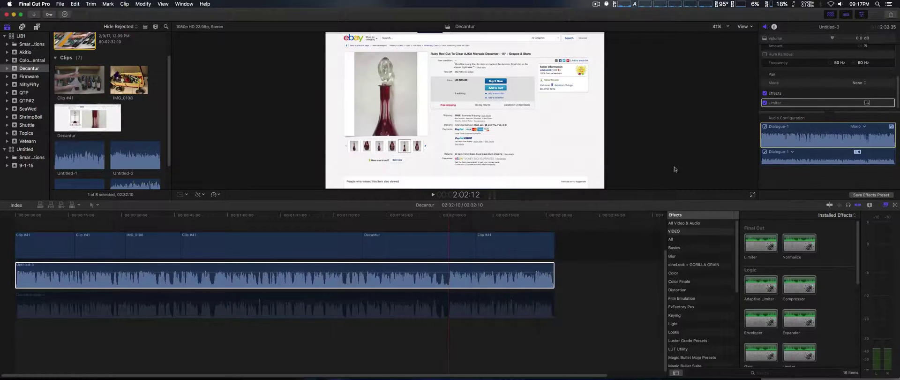
- Delete the Limiter from Untitled-3 and change its equalization from Bass Boost to Flat
click(782, 105)
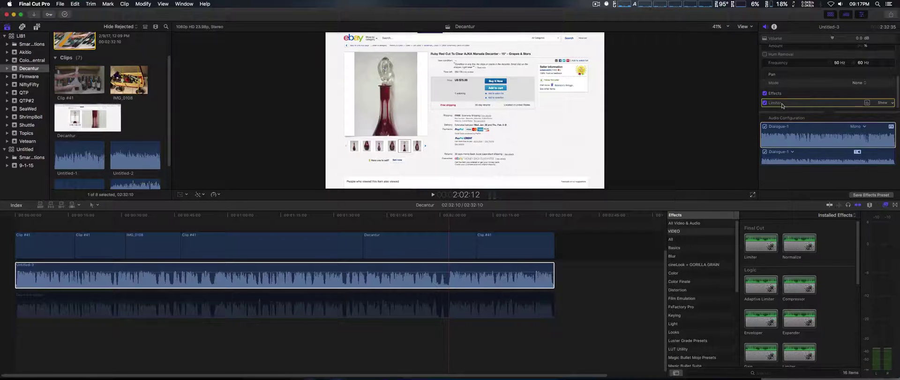
key(Delete)
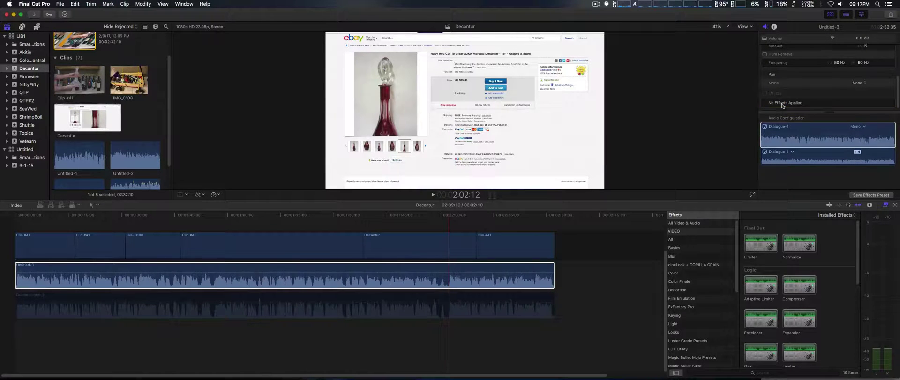
scroll(787, 76, up, 5)
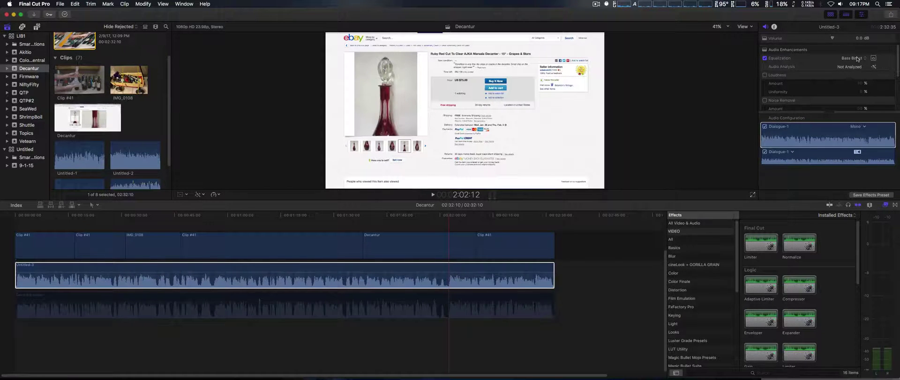
click(857, 58)
click(857, 58)
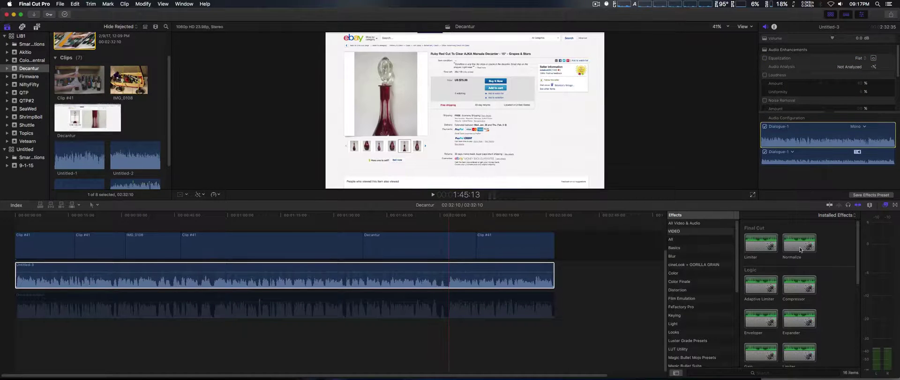
- Apply the Normalize effect to Untitled-3, restoring Bass Boost EQ, and play the clip back
drag(799, 247, 470, 280)
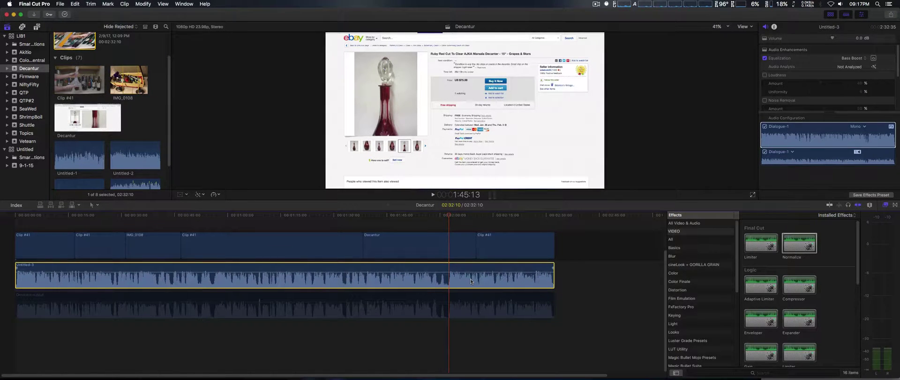
key(space)
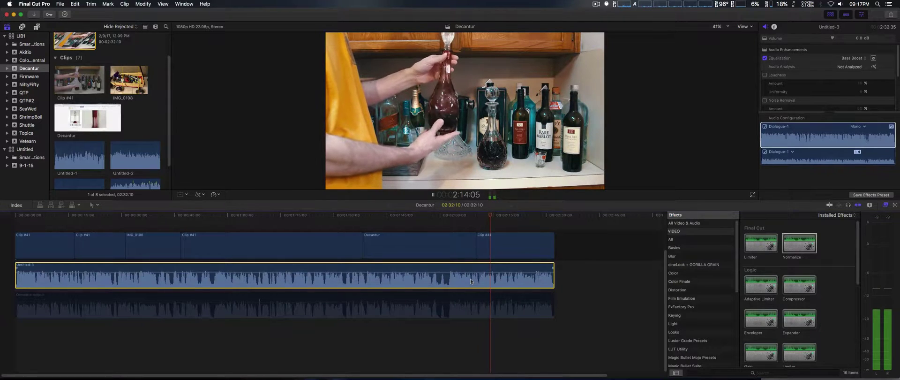
key(space)
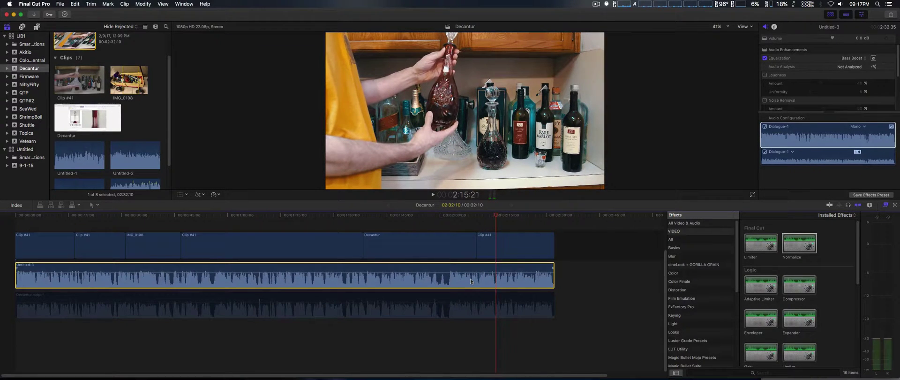